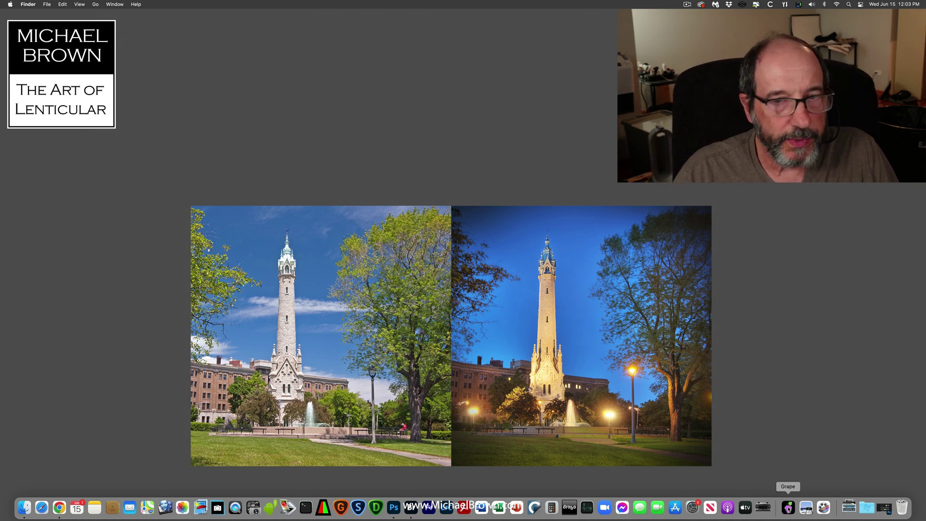
Launch Grape and dismiss the request for an existing job file to start a new job.
click(788, 508)
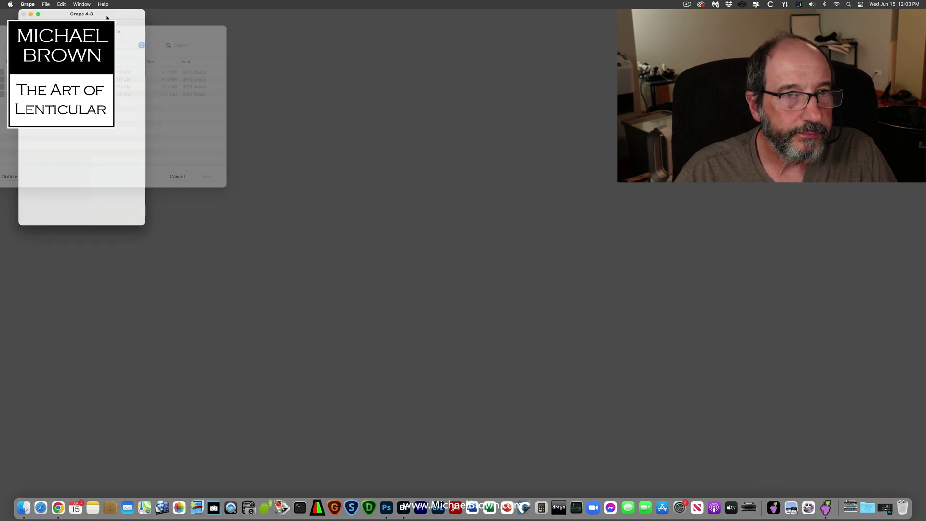
drag(191, 14, 465, 87)
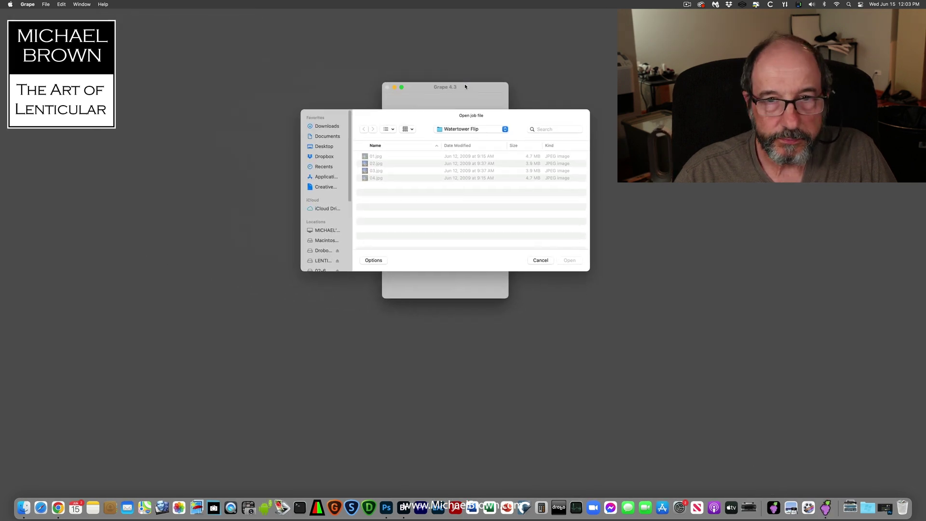
click(545, 262)
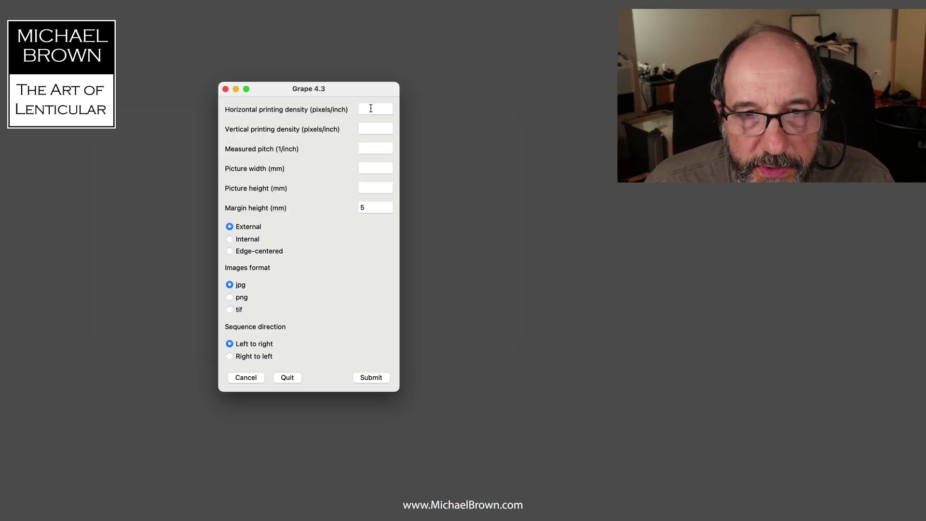
Set the horizontal and vertical printing density to 720 pixels/inch and the measured pitch to 39.92 per inch.
click(370, 109)
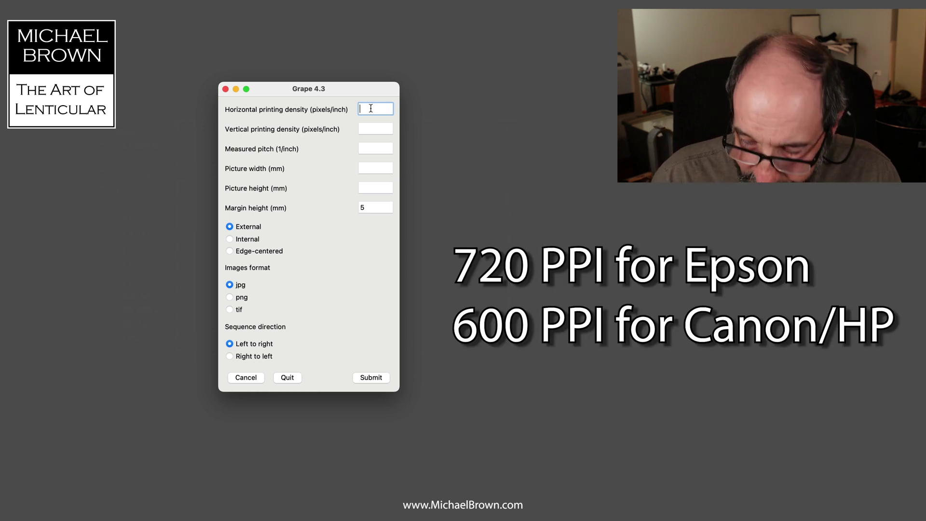
text(720)
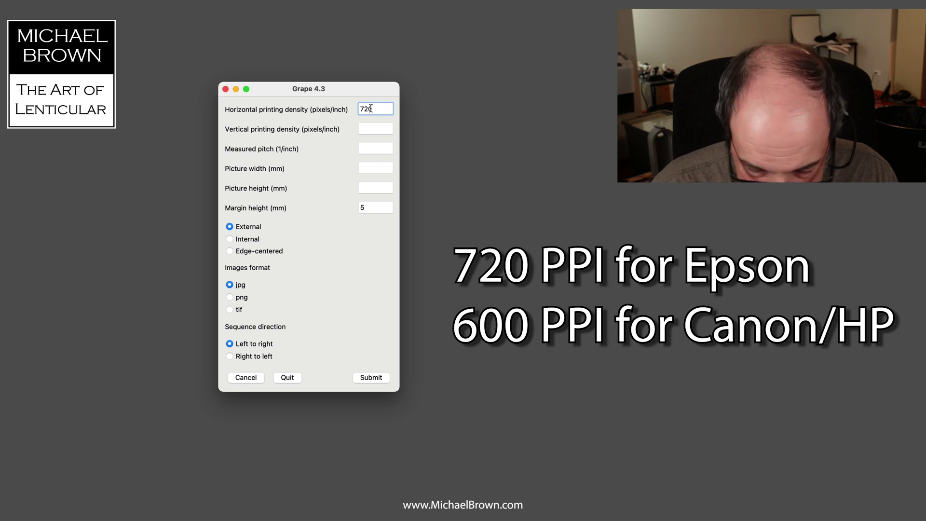
key(Tab)
text(720)
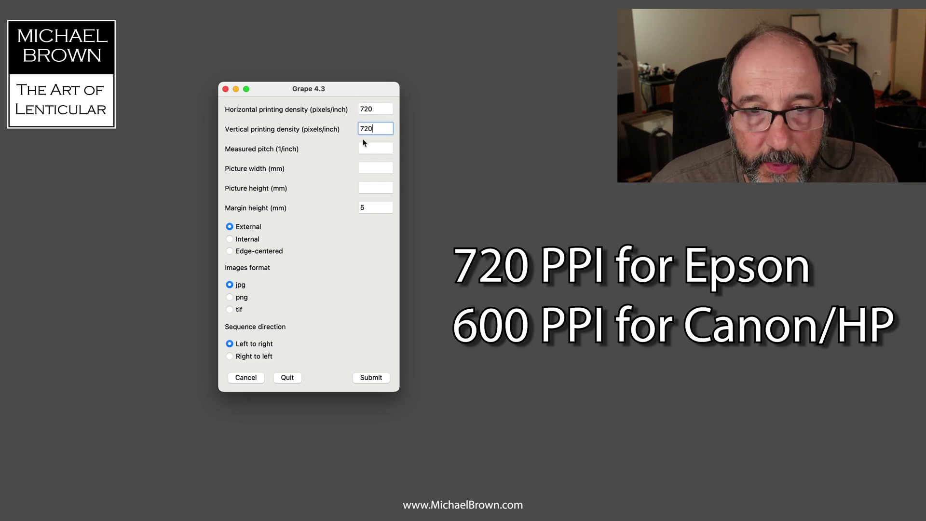
click(366, 148)
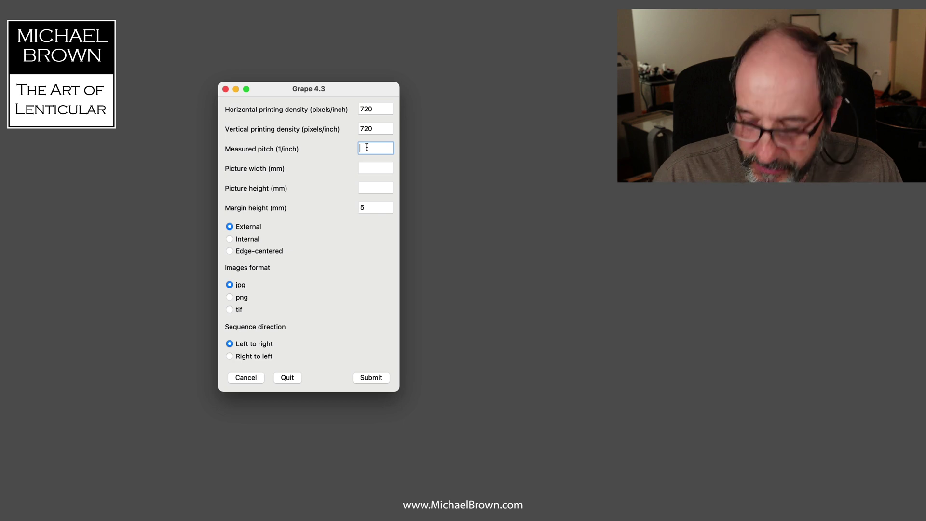
text(39.92)
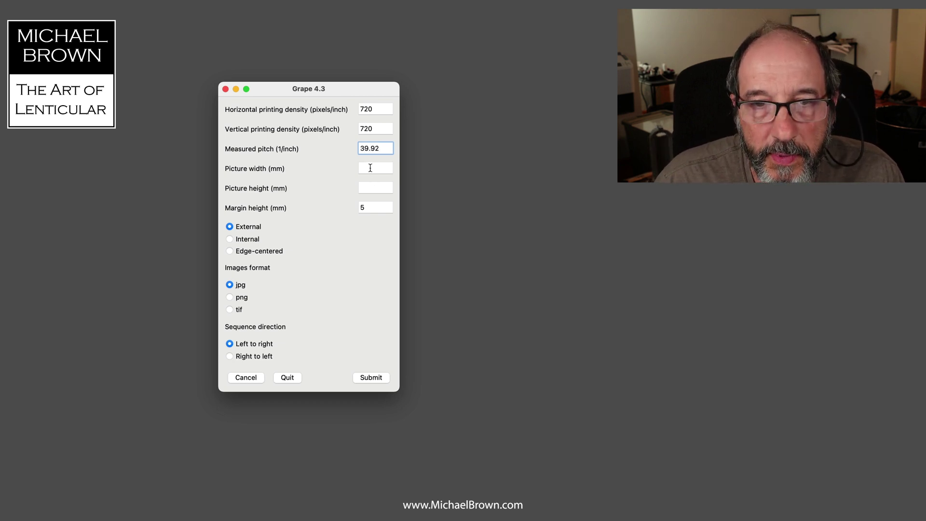
Set the picture width and height to 178 mm each and submit the job settings.
click(370, 168)
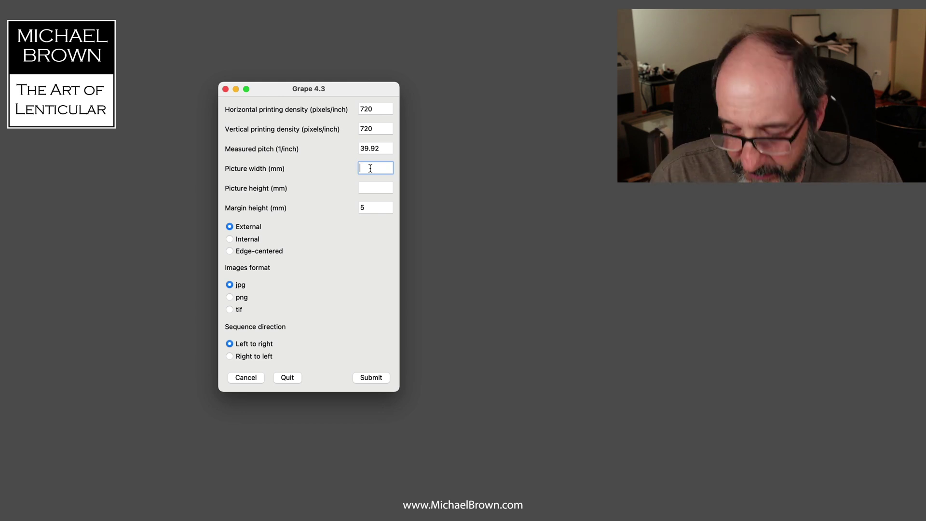
text(178)
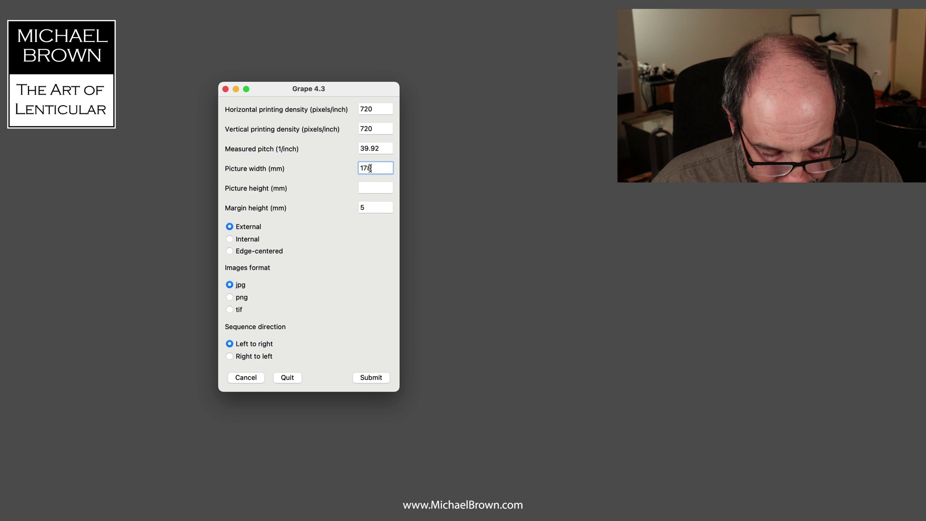
key(Tab)
text(17)
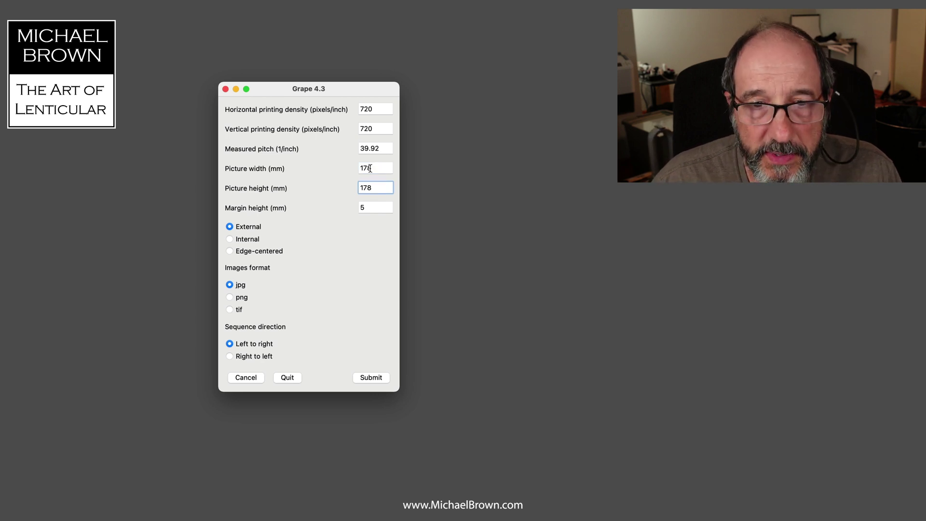
click(375, 210)
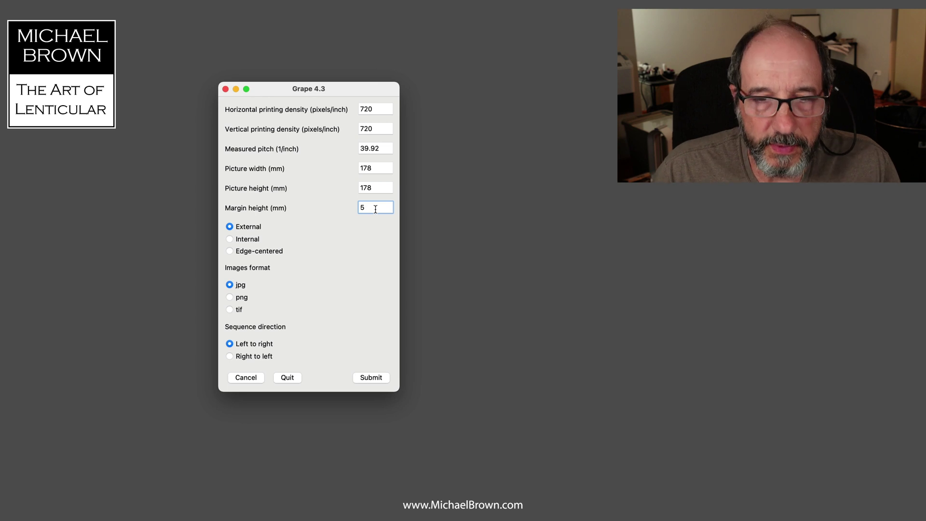
click(360, 380)
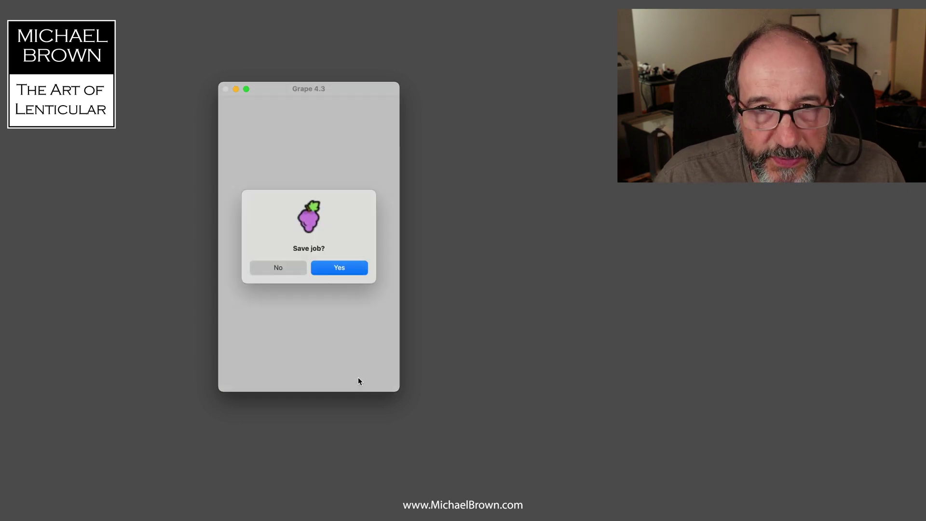
Save the job file as "Flip demonstration" in the Grape 4.3 for Mac folder.
click(325, 270)
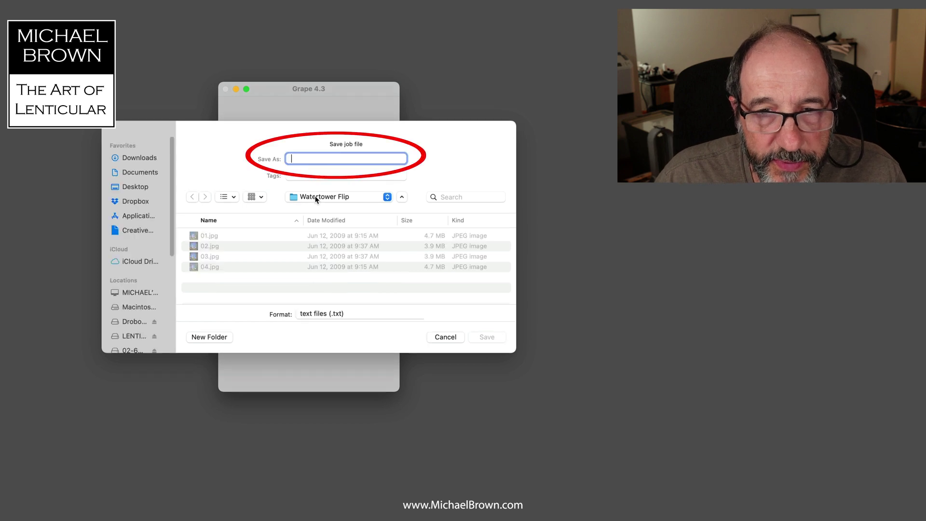
click(316, 197)
click(318, 209)
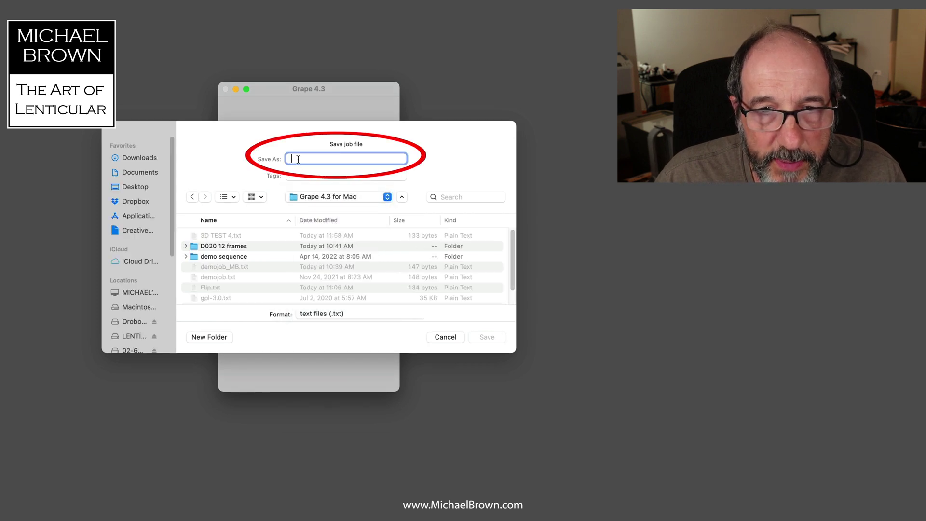
text(Fli)
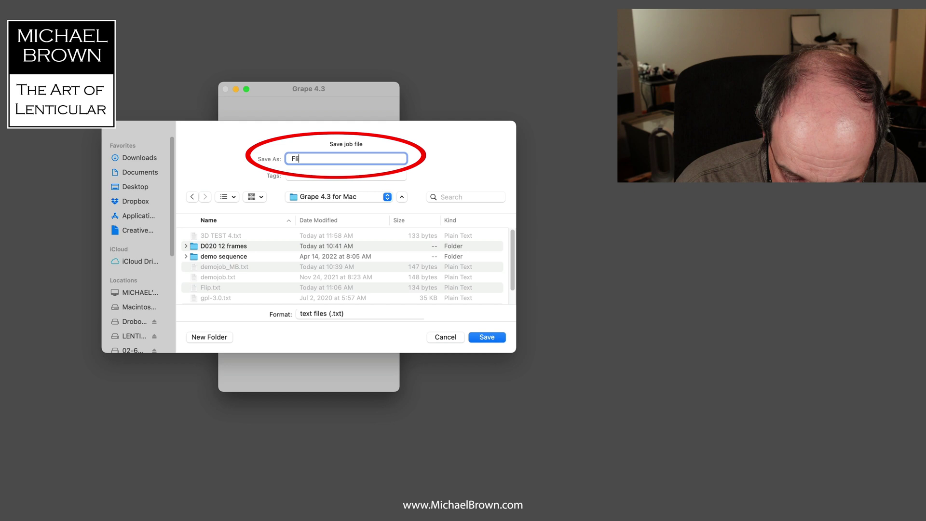
text(p demons)
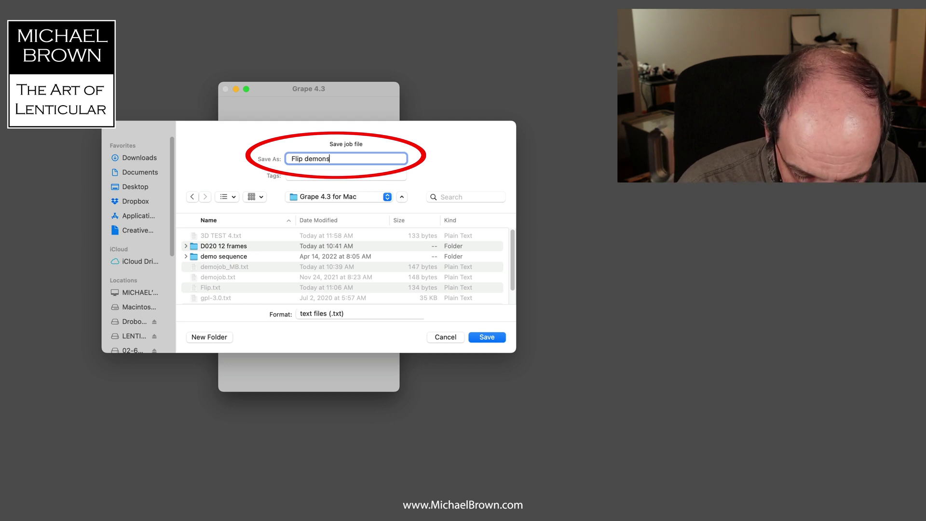
text(tration)
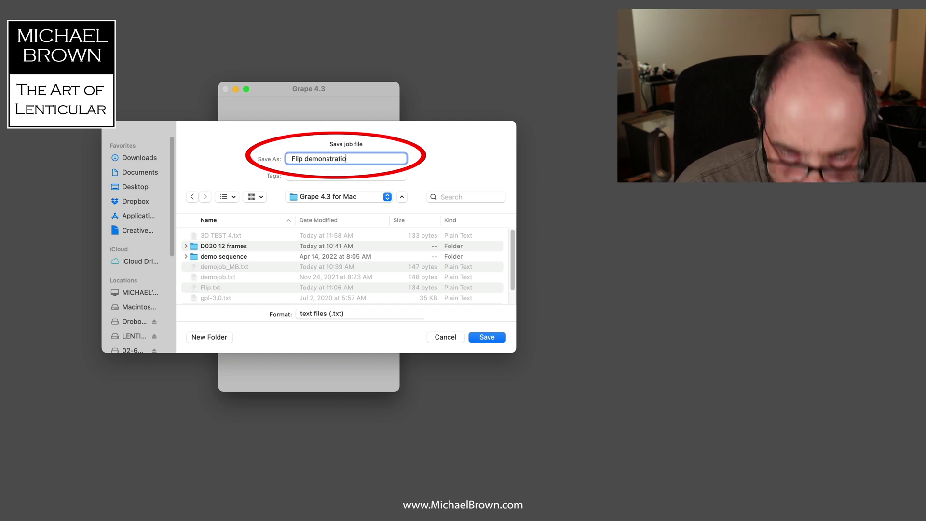
click(487, 336)
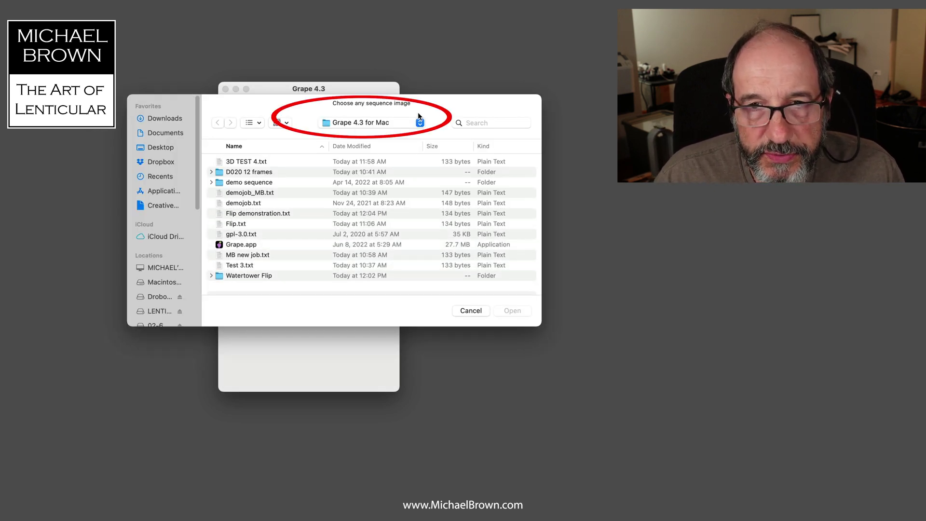
Choose 01.jpg in the Watertower Flip folder as the sequence image to load.
double_click(260, 273)
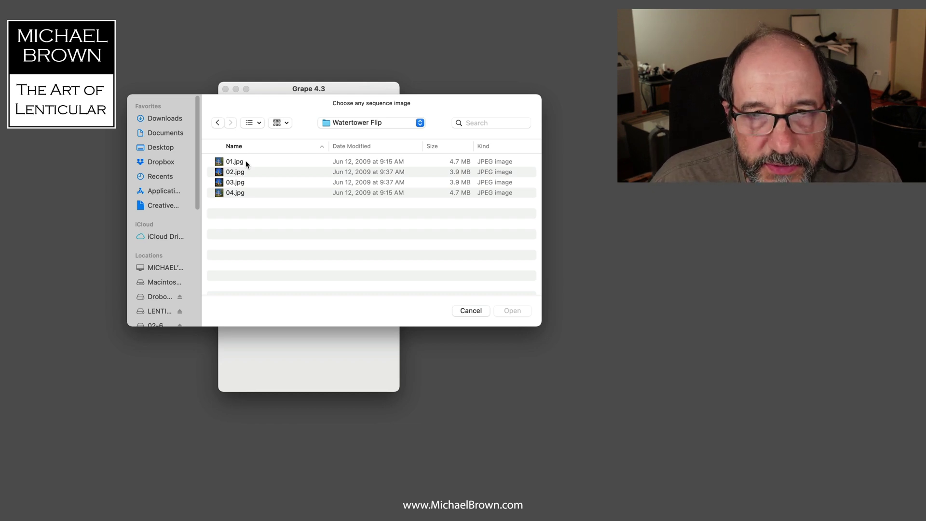
click(242, 162)
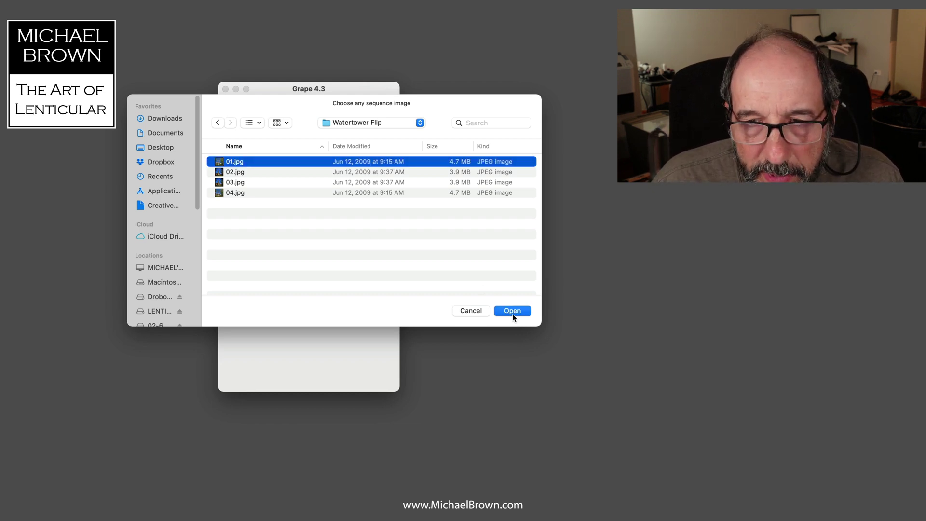
click(512, 311)
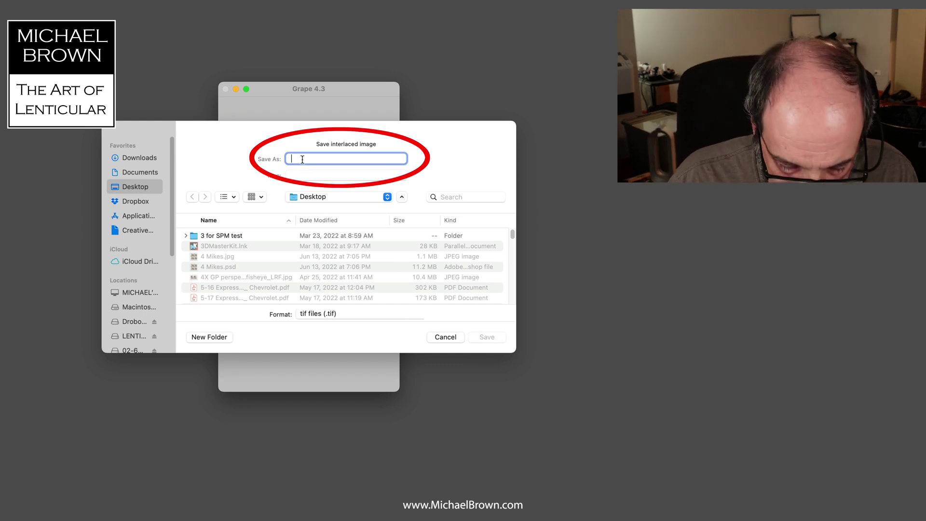
Save the interlaced TIFF image to the Desktop as "Watertower Flip Demo 39.92".
text(Wa)
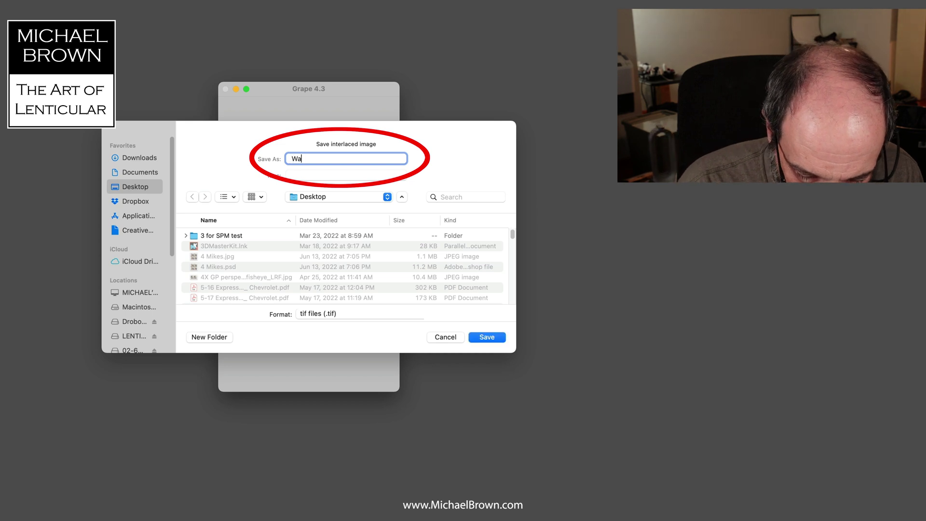
text(tertow)
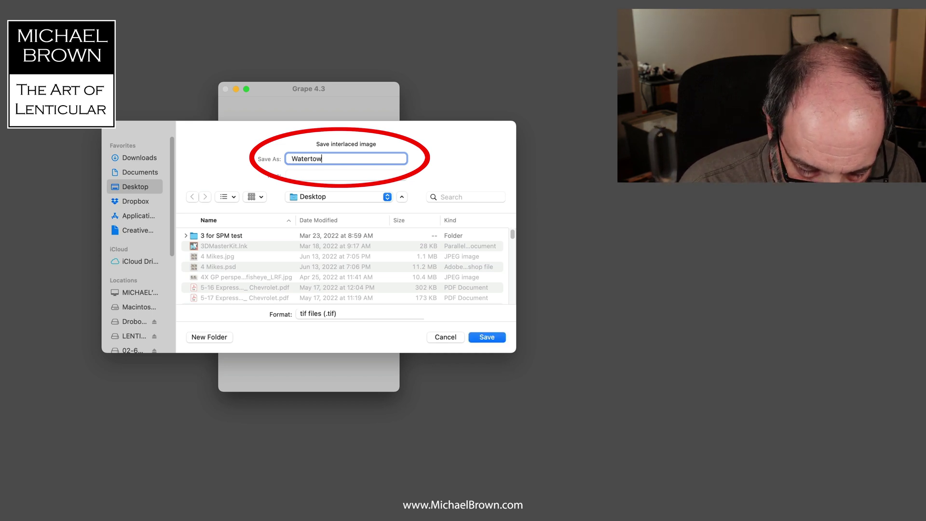
text(er Flip)
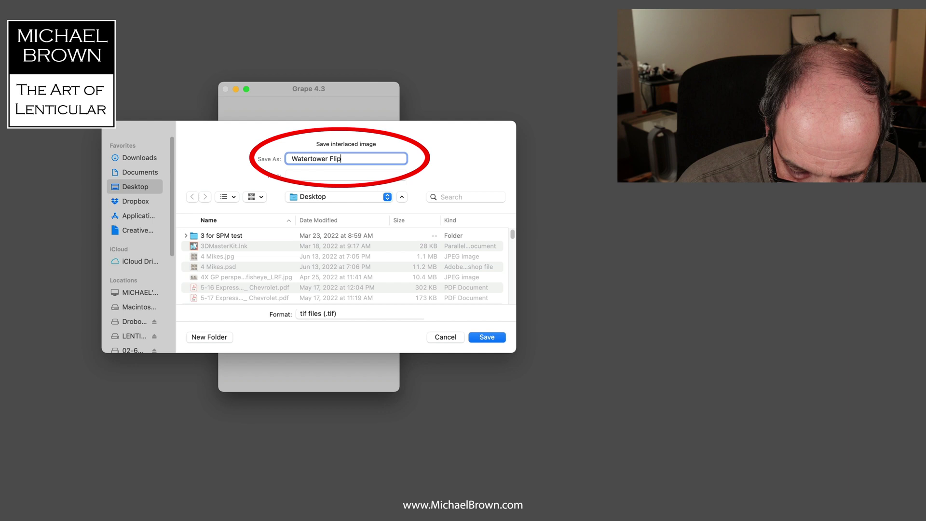
text( 39.92)
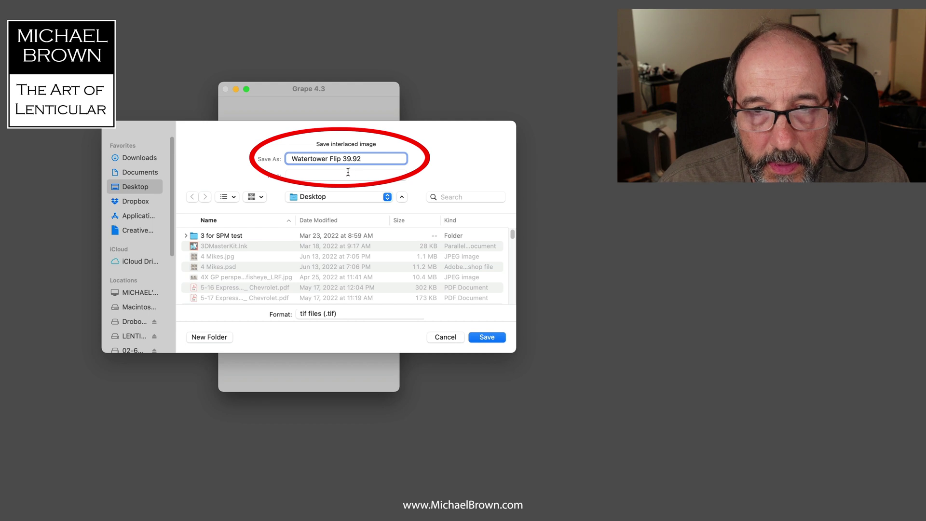
click(341, 159)
text(Dem)
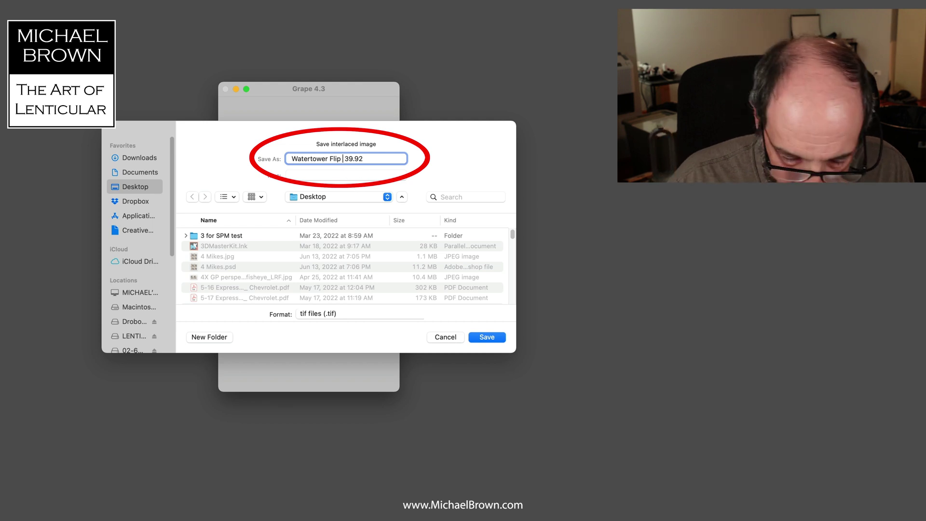
text(o)
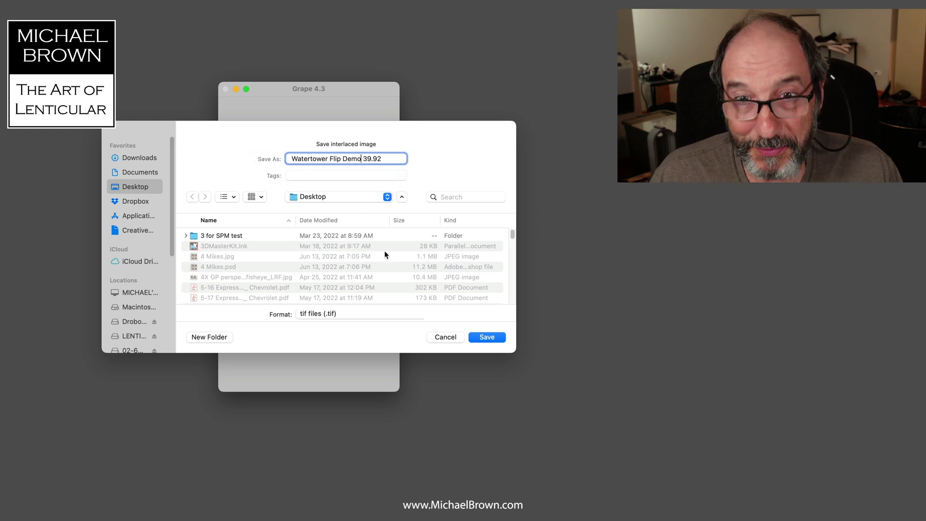
click(489, 337)
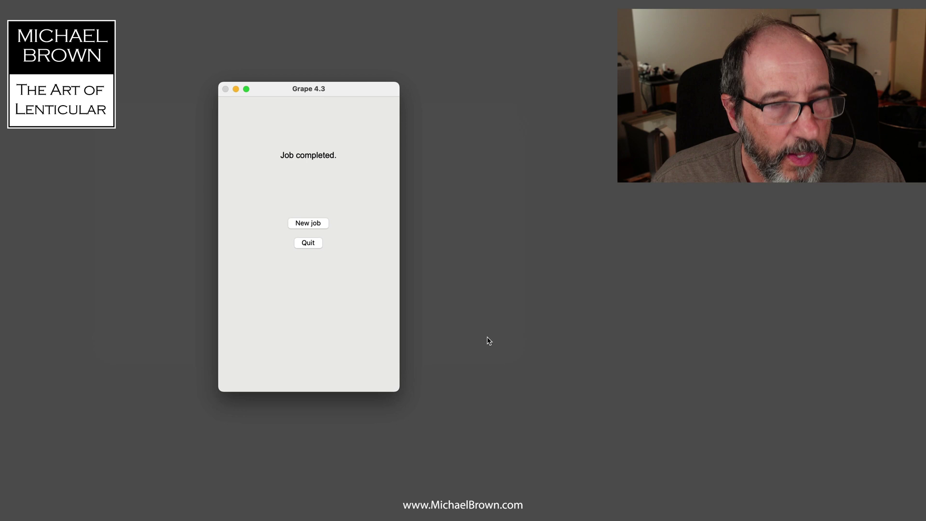
Switch to Photoshop and open Watertower Flip Demo 39.92.tif from the Desktop, with the files sorted by modification date.
click(394, 508)
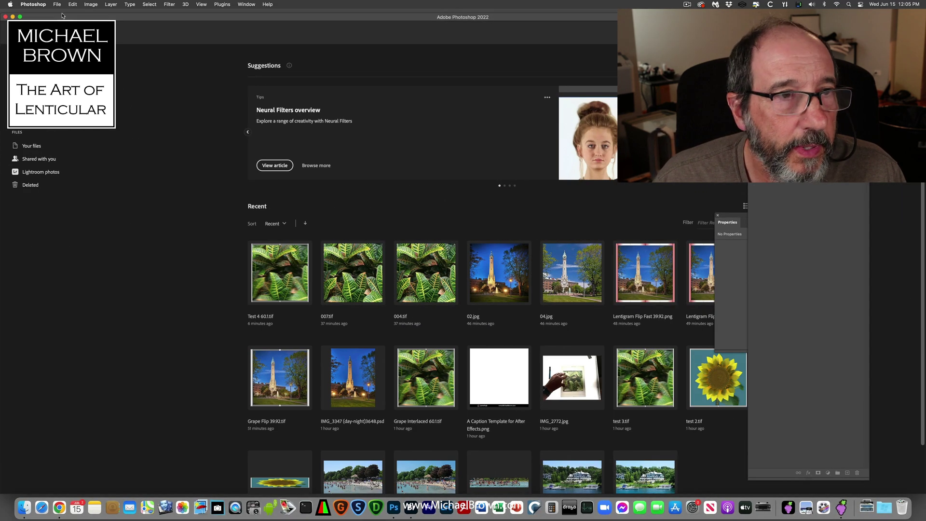
click(56, 5)
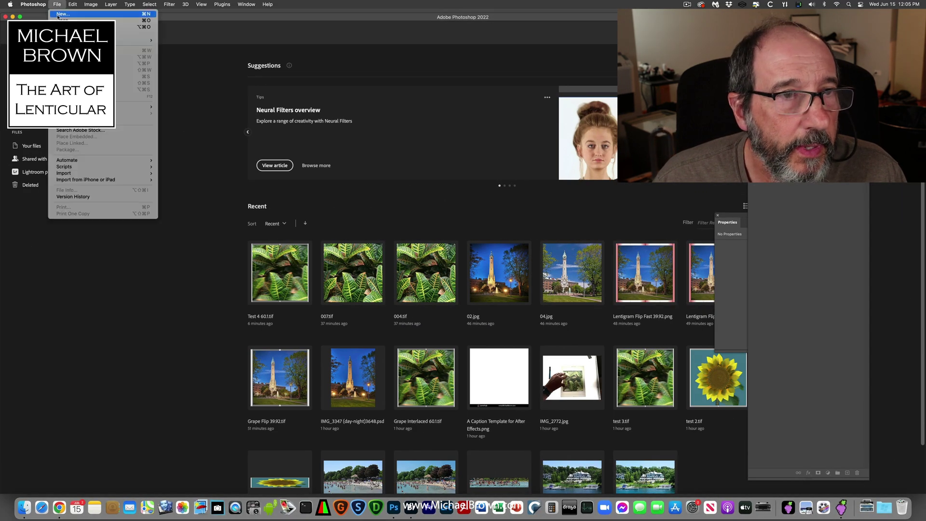
click(62, 15)
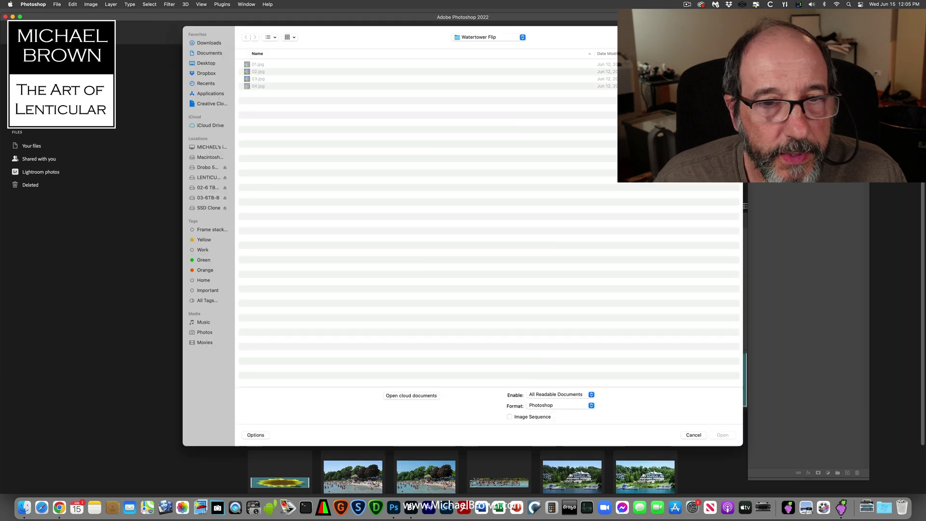
click(206, 64)
click(603, 53)
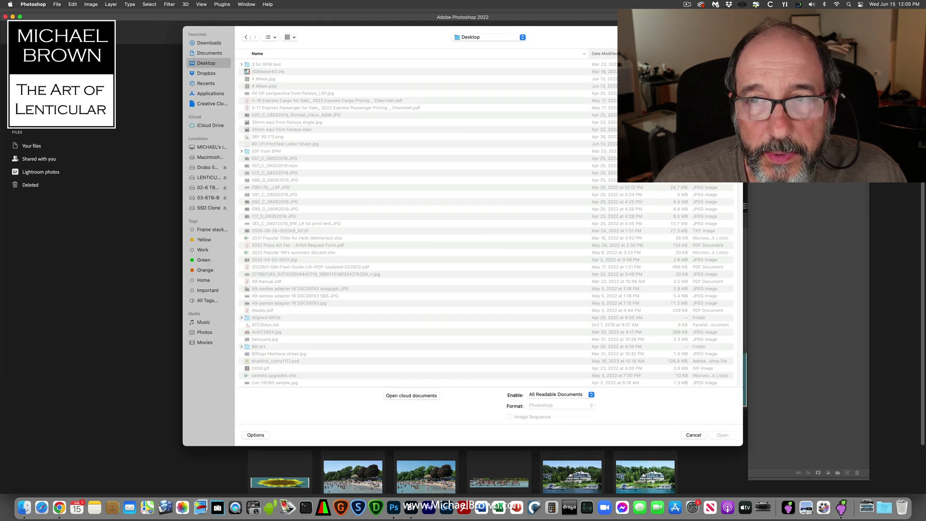
double_click(280, 64)
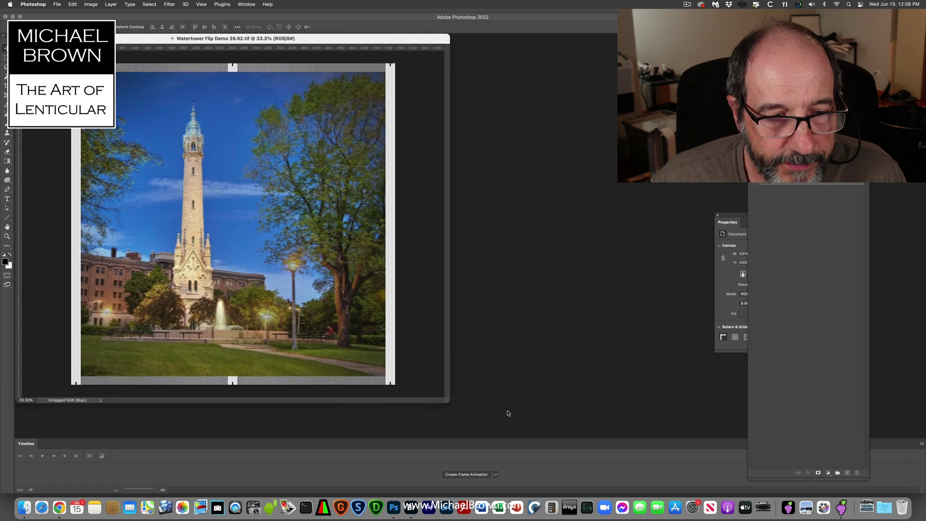
Examine the interlaced strips across the tower, sky and upper margin at 500%, then the whole image fitted in view.
drag(352, 376, 594, 418)
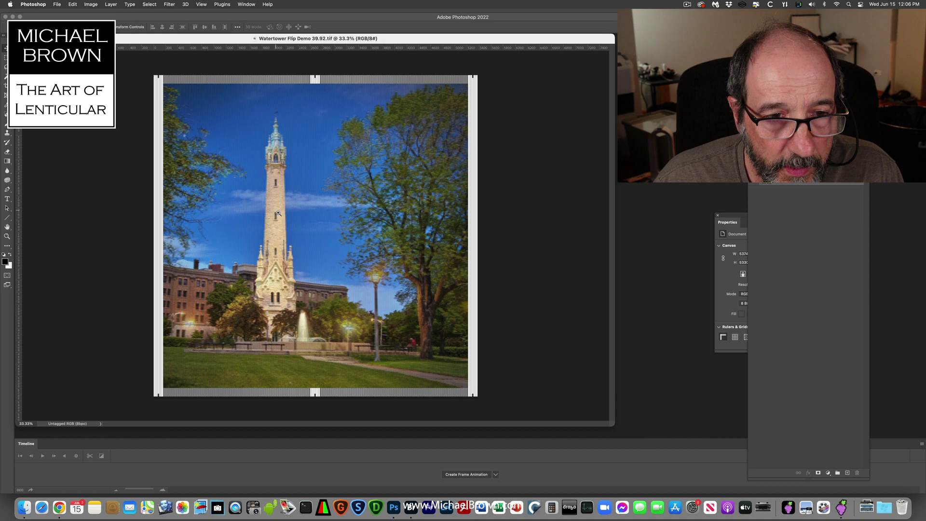
key(z)
click(292, 223)
click(292, 223)
click(269, 222)
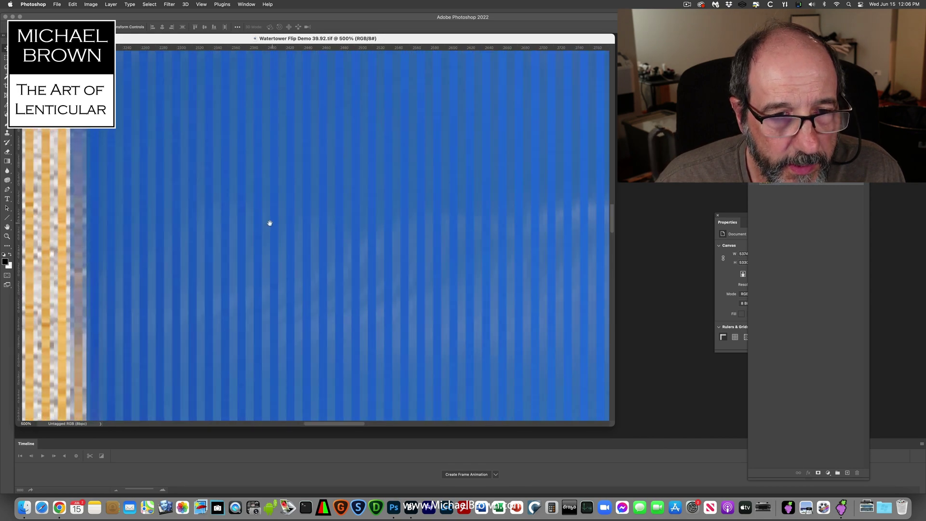
drag(269, 221, 582, 250)
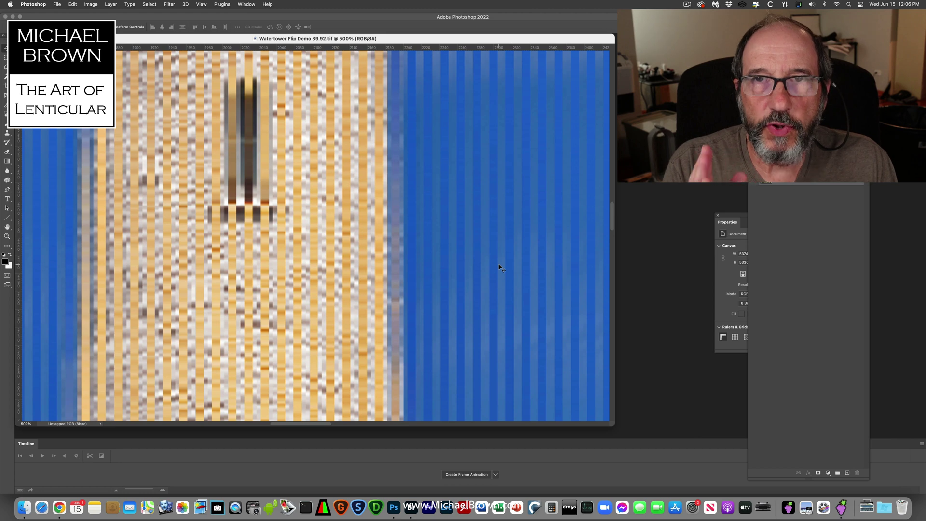
scroll(429, 238, up, 20)
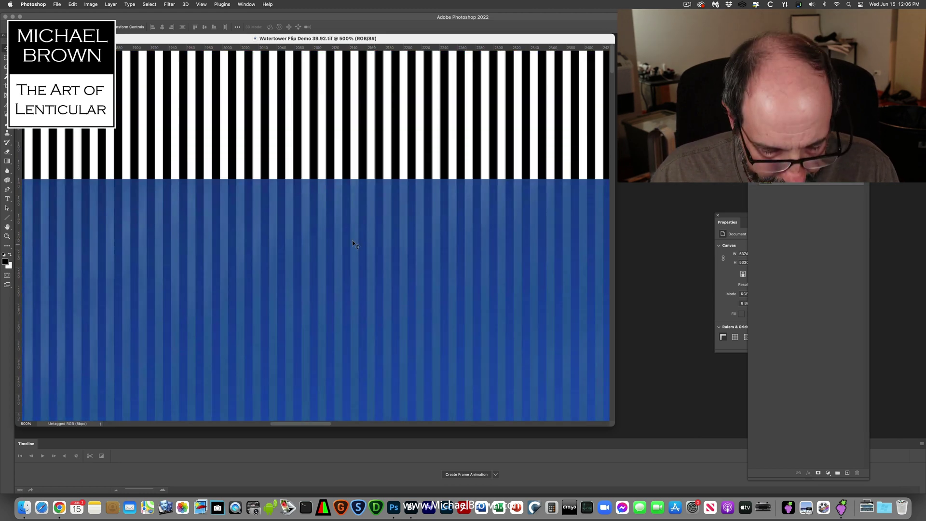
double_click(6, 227)
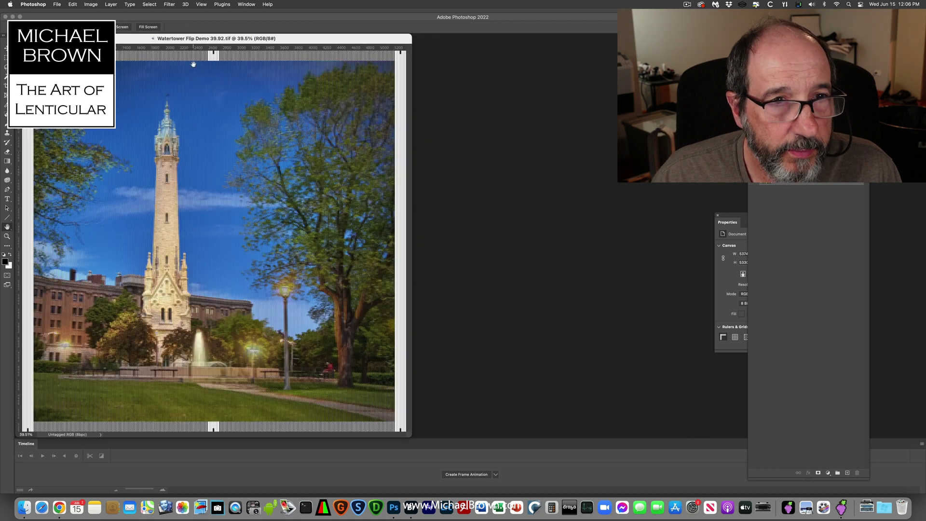
drag(294, 40, 430, 40)
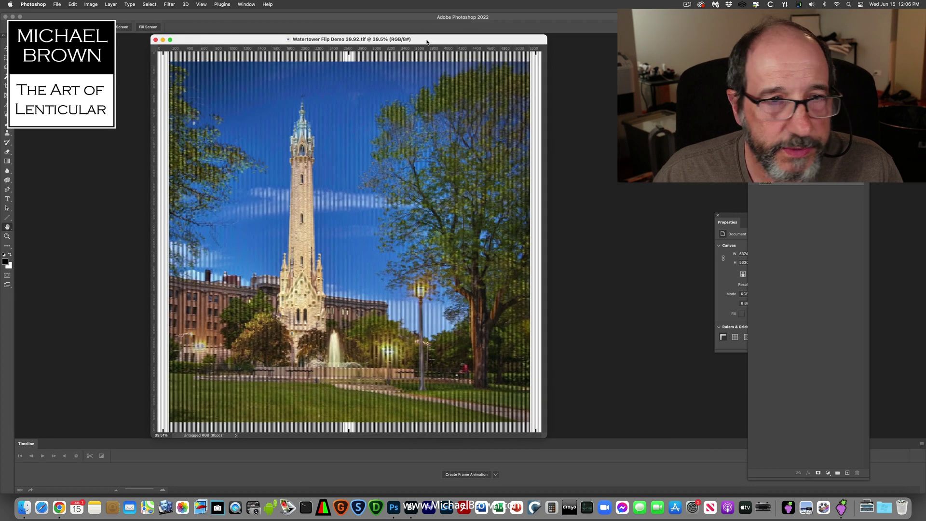